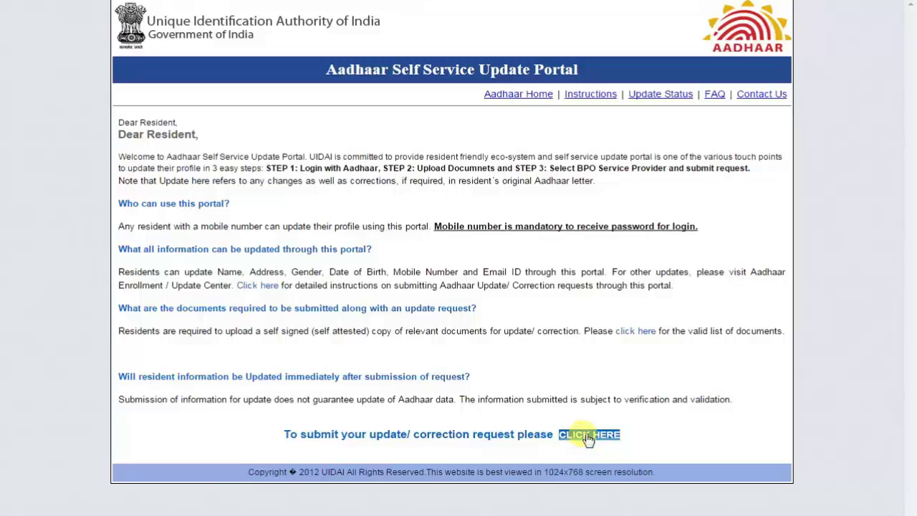
# - Enter the Aadhaar number and captcha to have a one-time password sent to the registered mobile
pyautogui.click(588, 435)
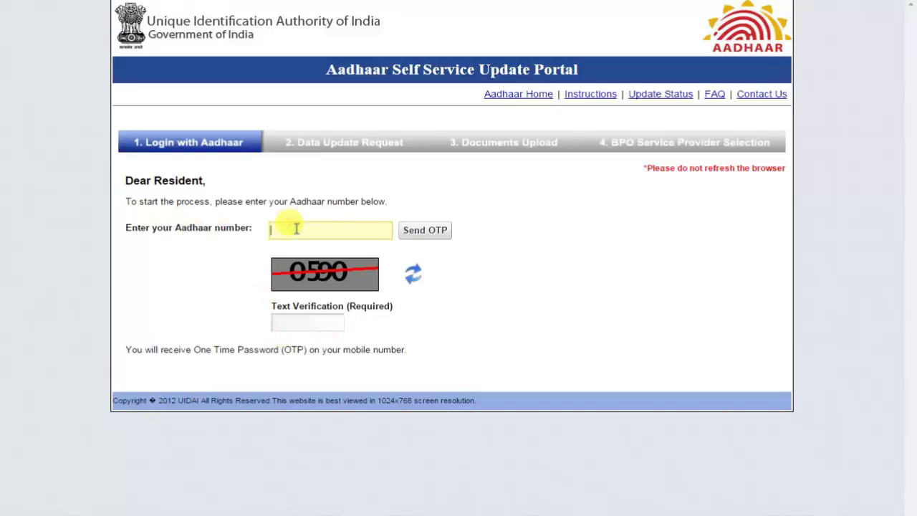
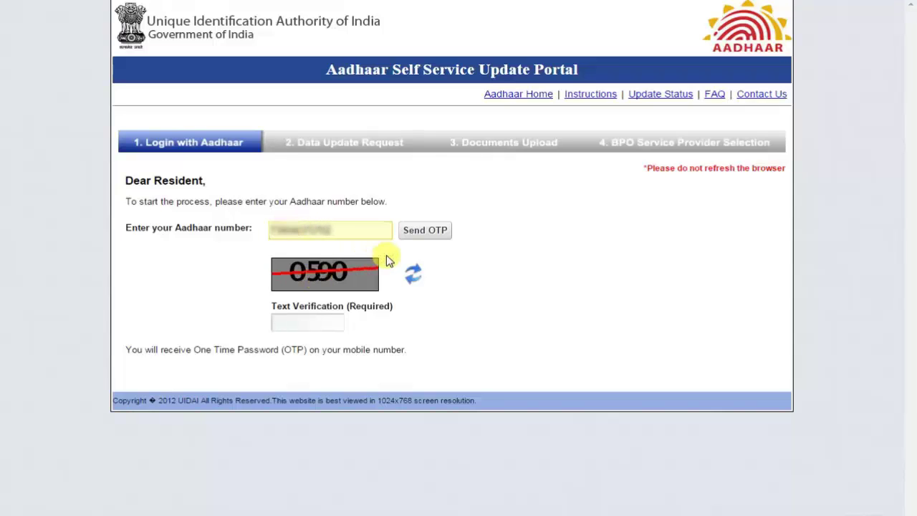
pyautogui.click(304, 323)
pyautogui.write('0')
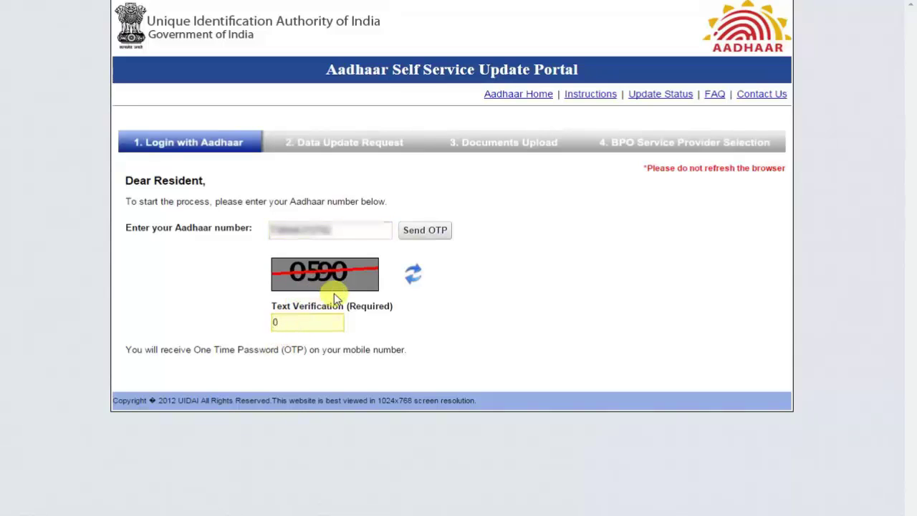
pyautogui.write('590')
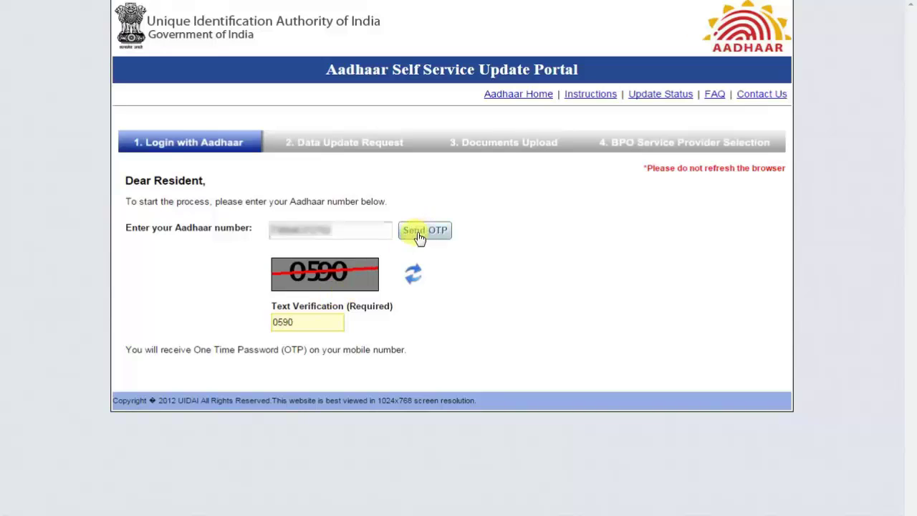
pyautogui.click(415, 239)
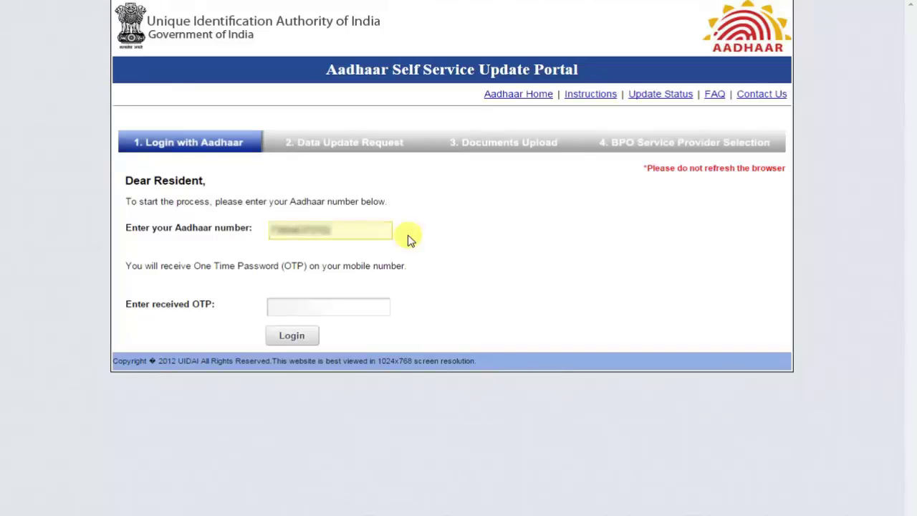
# - Log in using the received one-time password
pyautogui.click(310, 306)
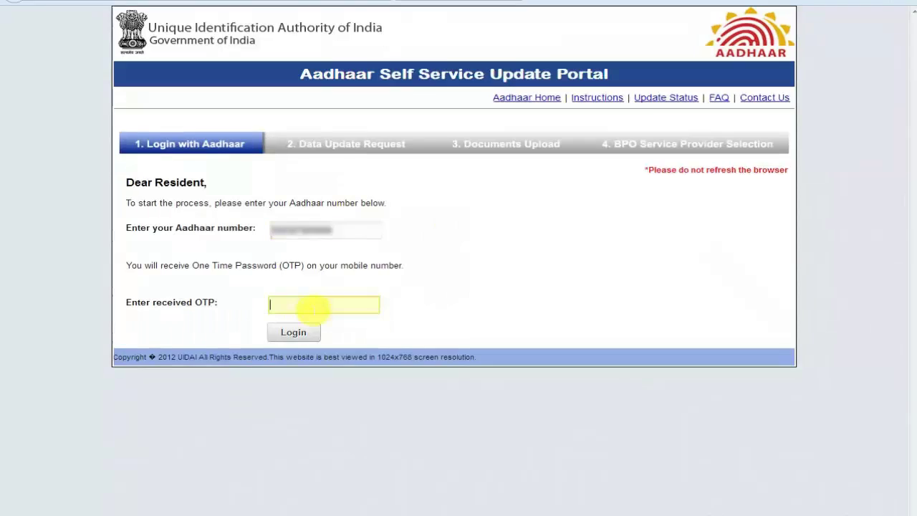
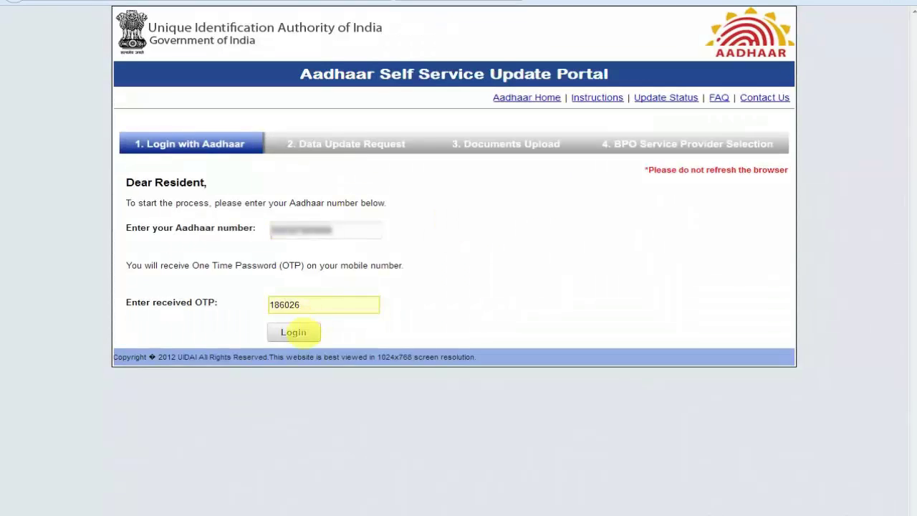
pyautogui.click(300, 333)
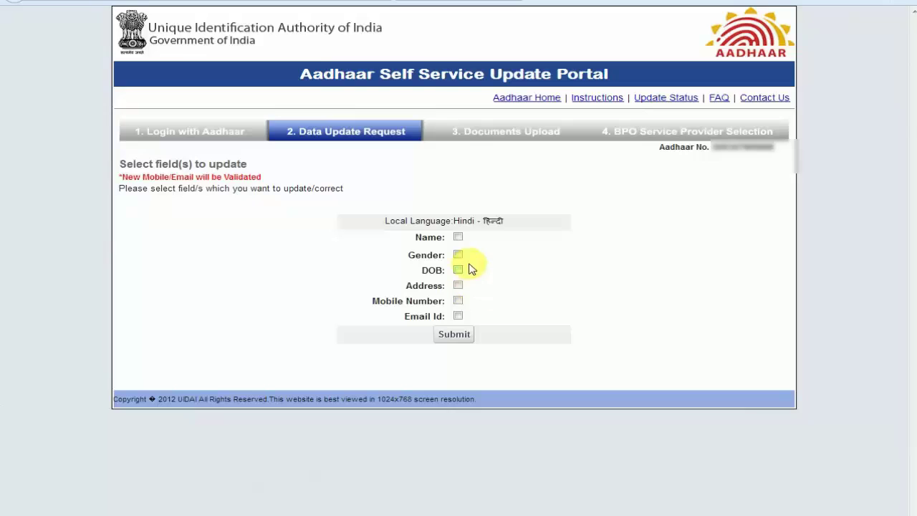
# - Choose DOB as the field to update, set it to 13 March 1991, and submit the request
pyautogui.click(458, 271)
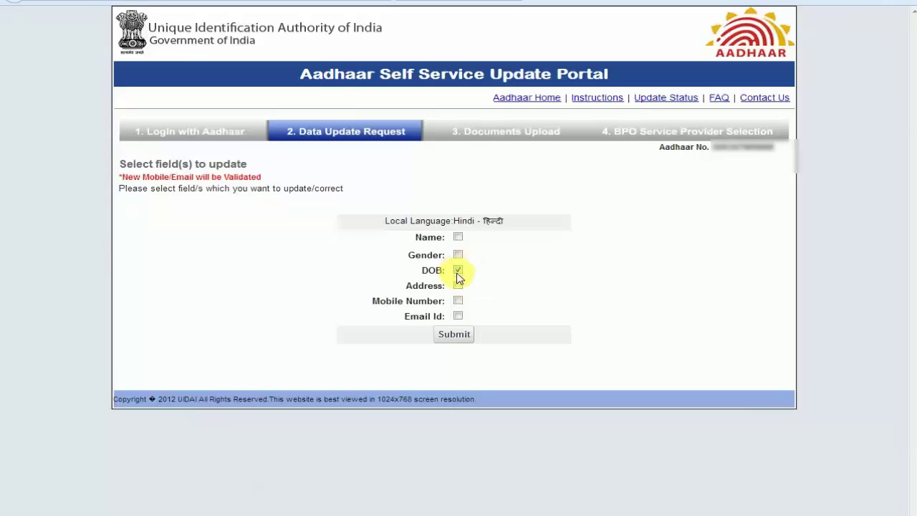
pyautogui.click(459, 338)
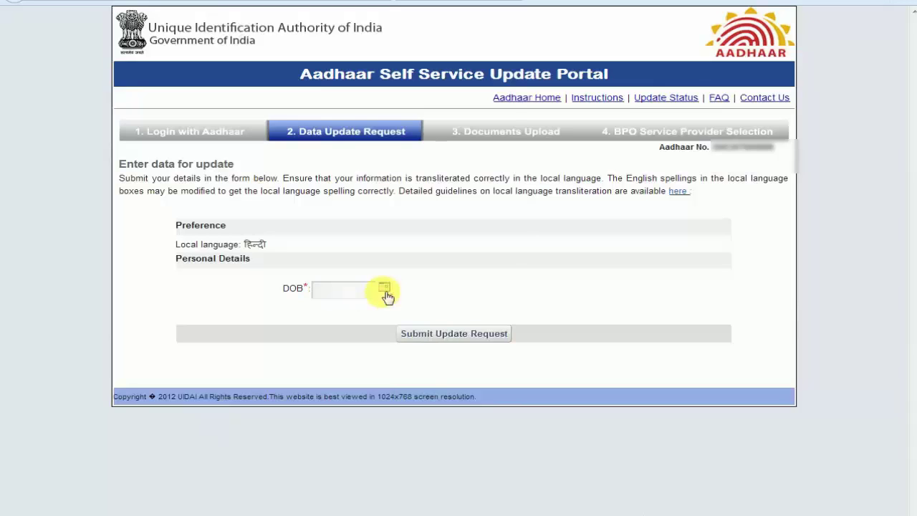
pyautogui.click(384, 289)
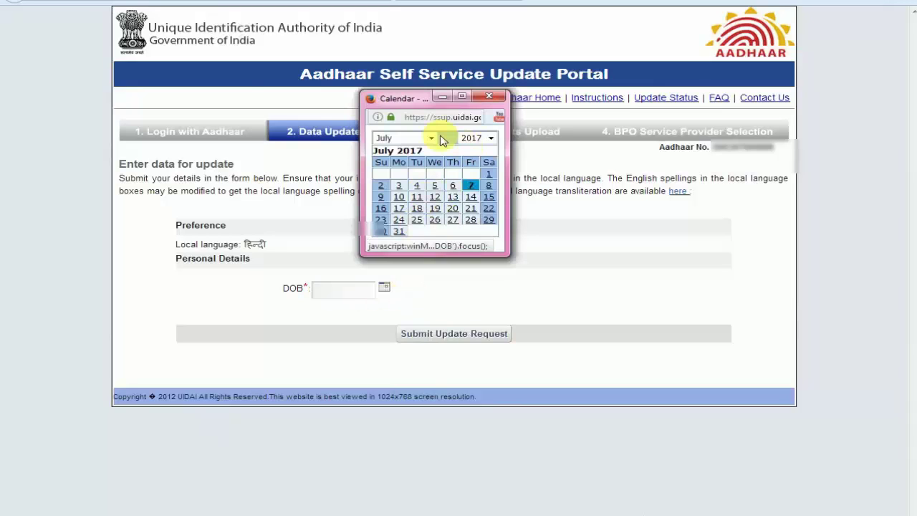
pyautogui.click(477, 137)
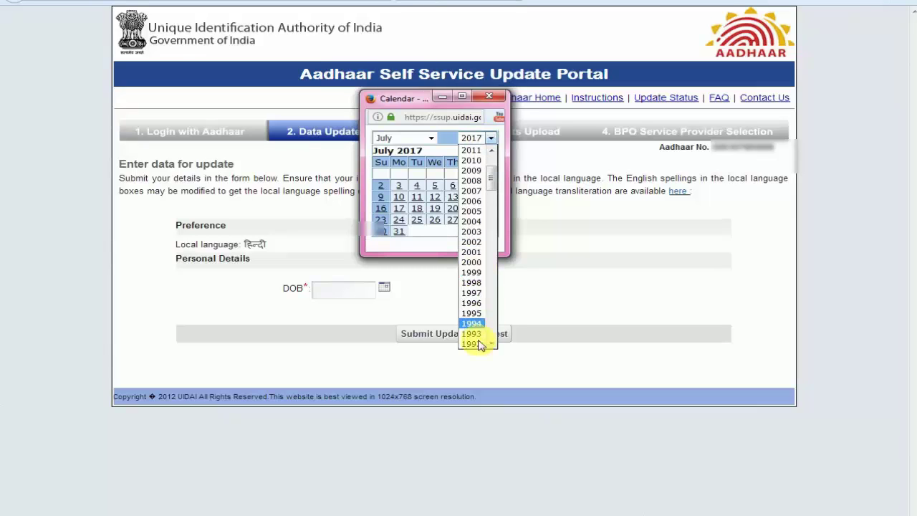
pyautogui.scroll(-1, 494, 344)
pyautogui.click(470, 333)
pyautogui.click(405, 137)
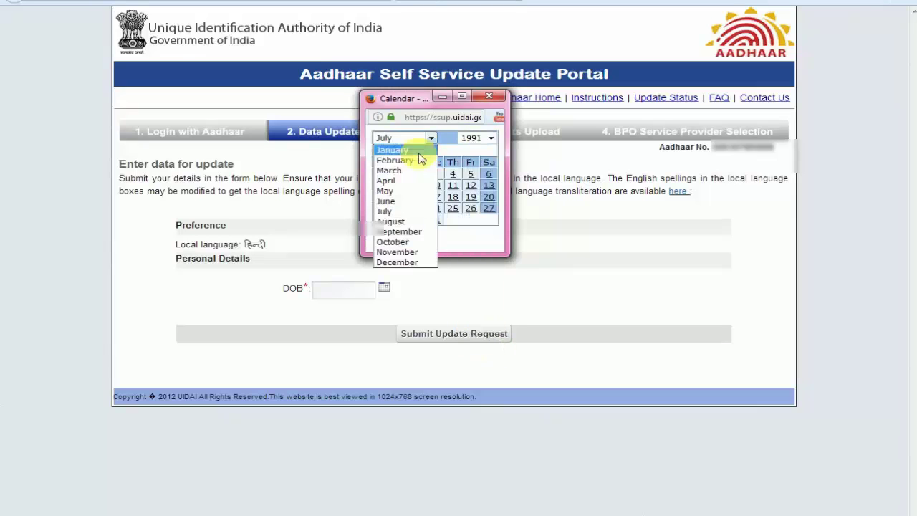
pyautogui.click(405, 172)
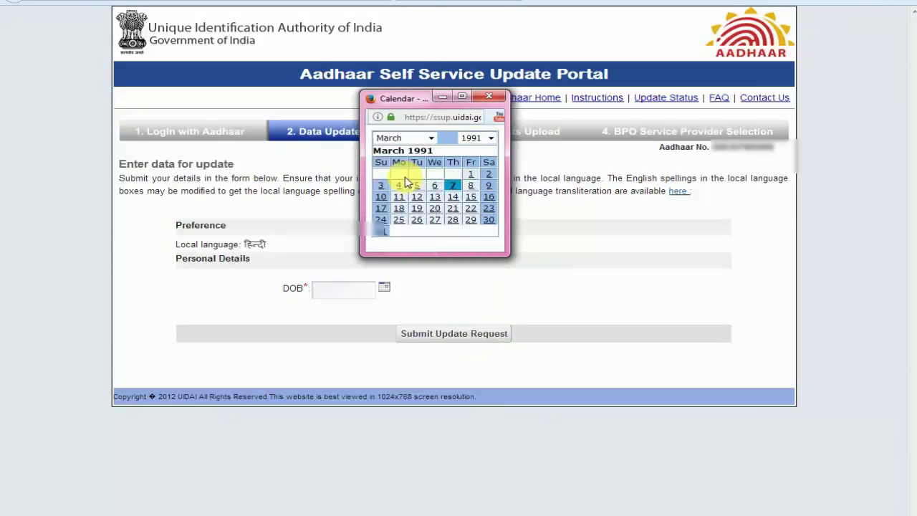
pyautogui.click(434, 199)
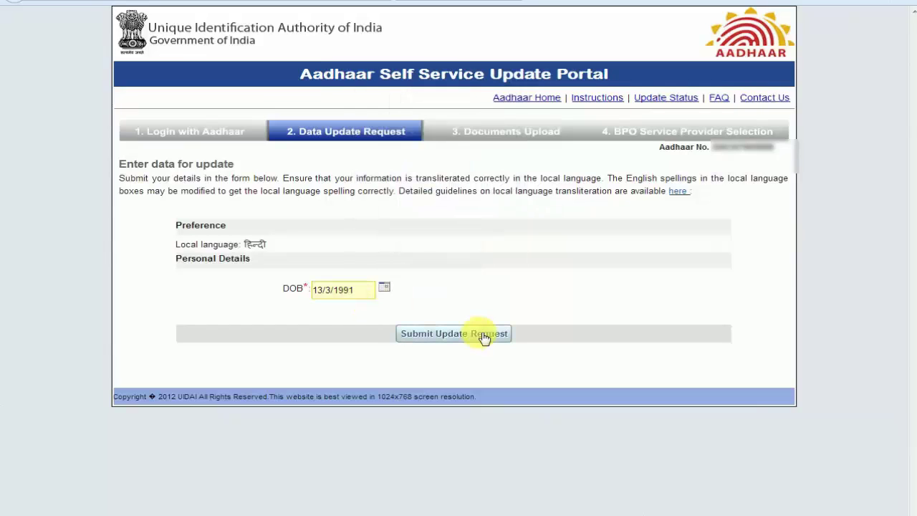
pyautogui.click(455, 341)
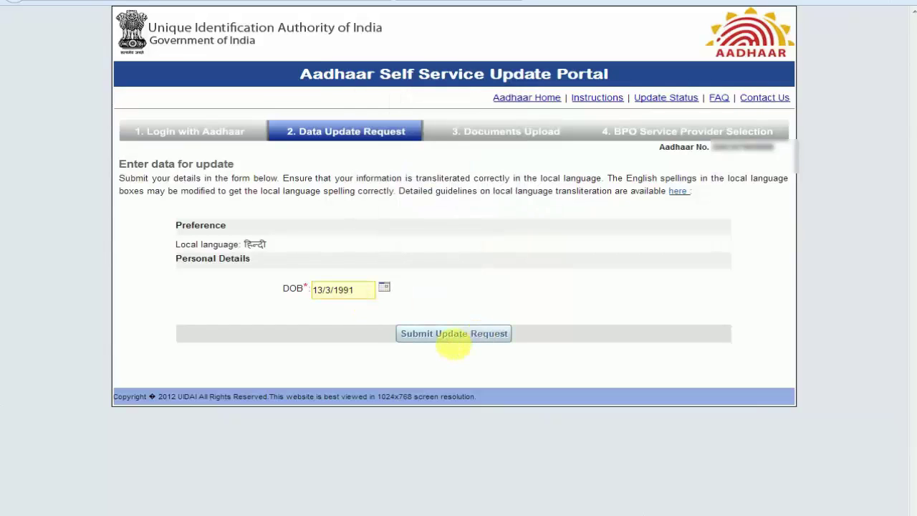
pyautogui.click(494, 335)
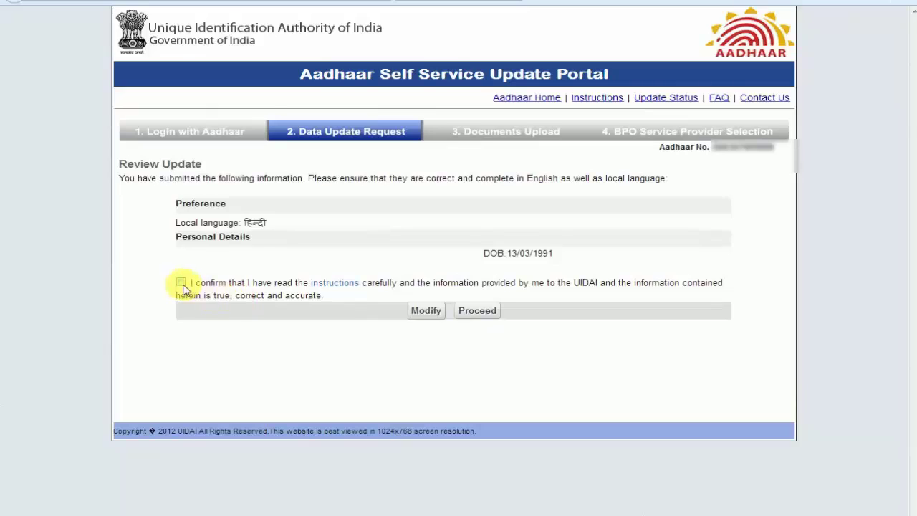
pyautogui.click(181, 282)
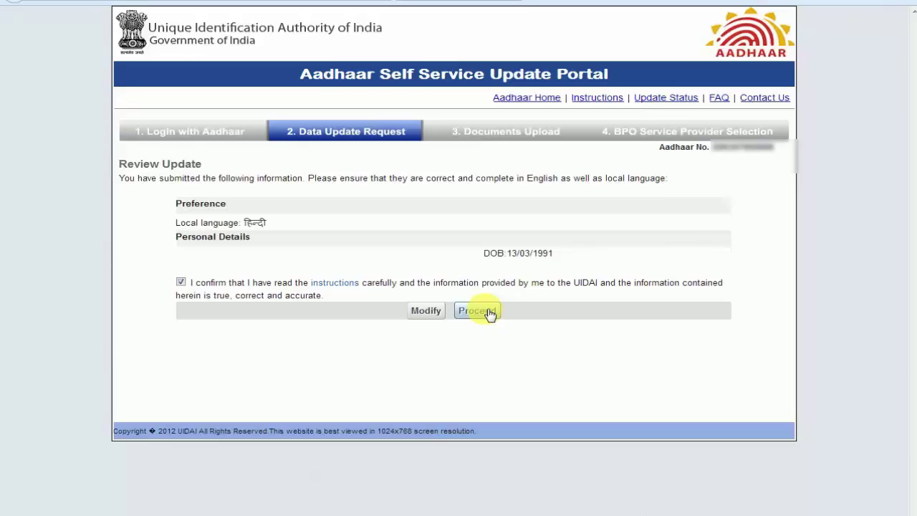
pyautogui.click(489, 312)
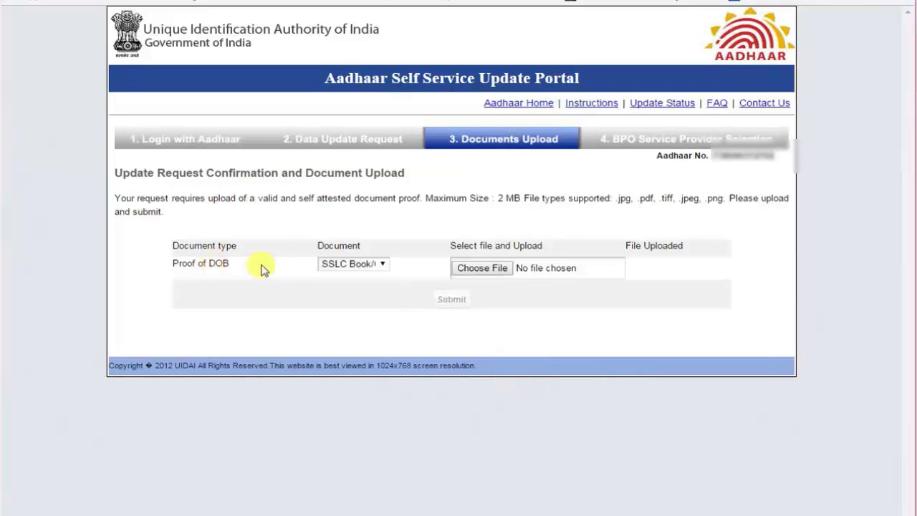
# - Upload Scan_20170707_150642.jpg as a PAN Card proof of DOB and submit it
pyautogui.click(341, 267)
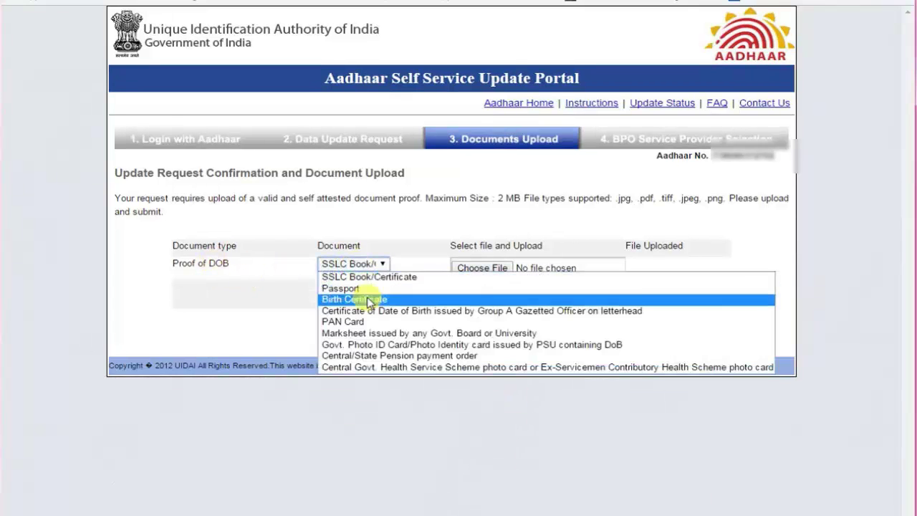
pyautogui.click(351, 321)
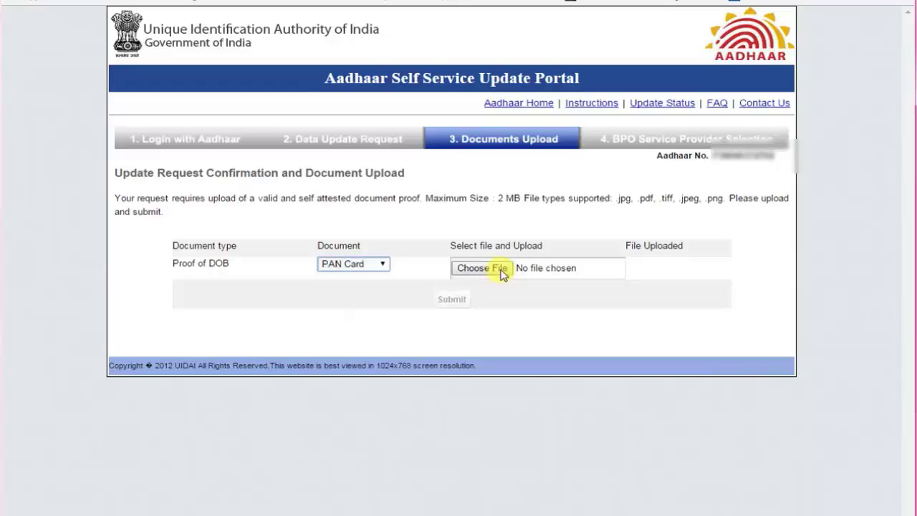
pyautogui.click(482, 268)
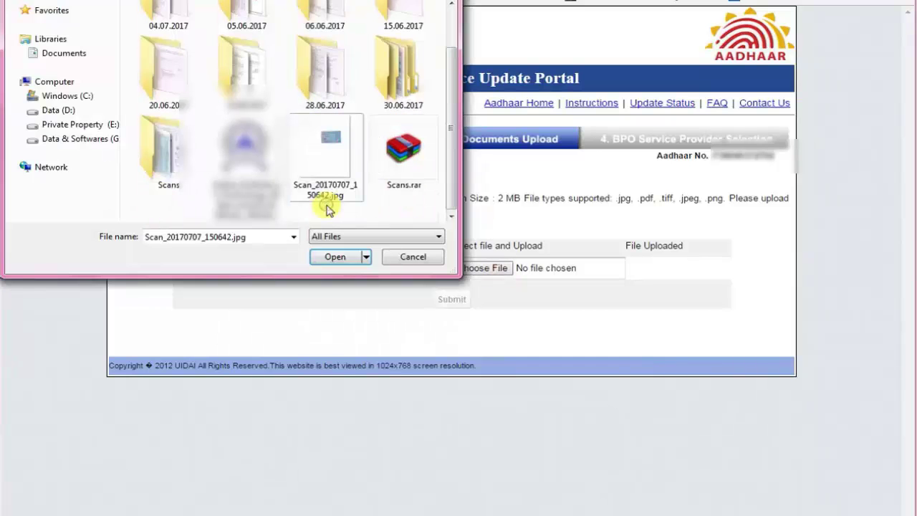
pyautogui.doubleClick(328, 172)
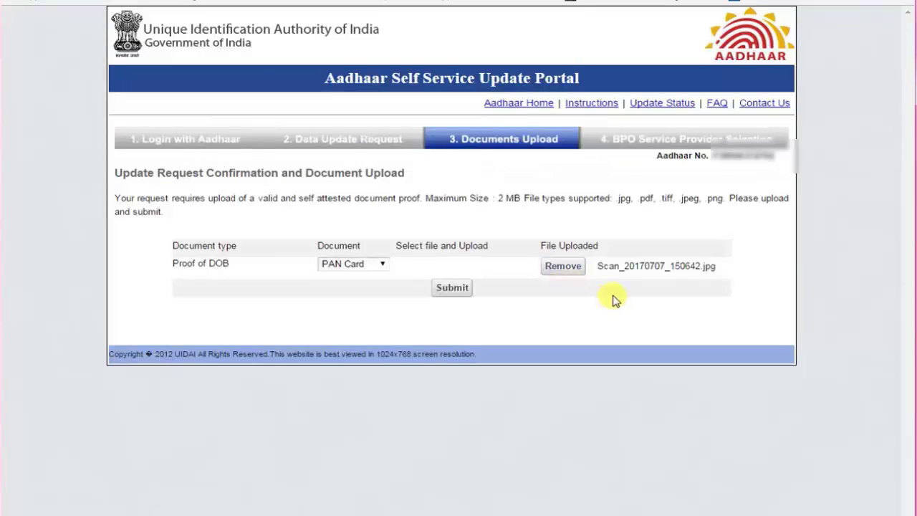
pyautogui.click(455, 289)
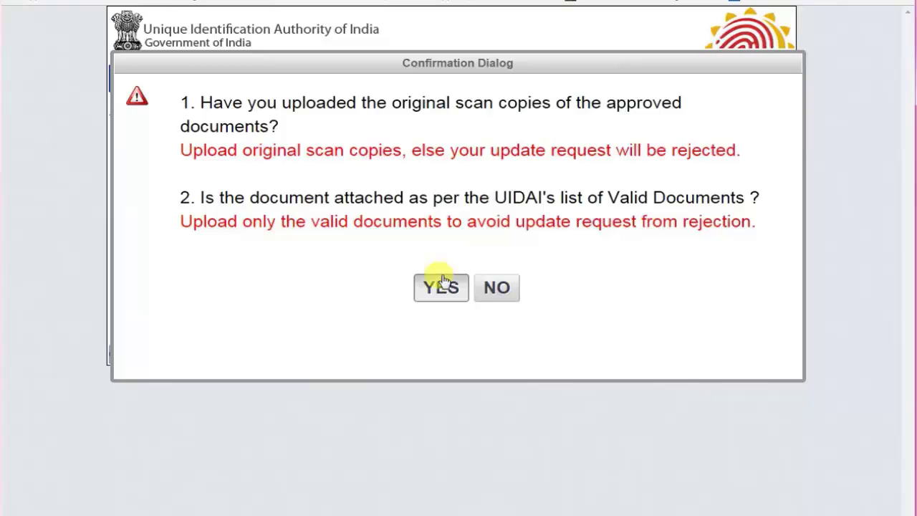
# - Confirm the scans are valid originals, select Karvy as BPO provider, and submit
pyautogui.click(442, 286)
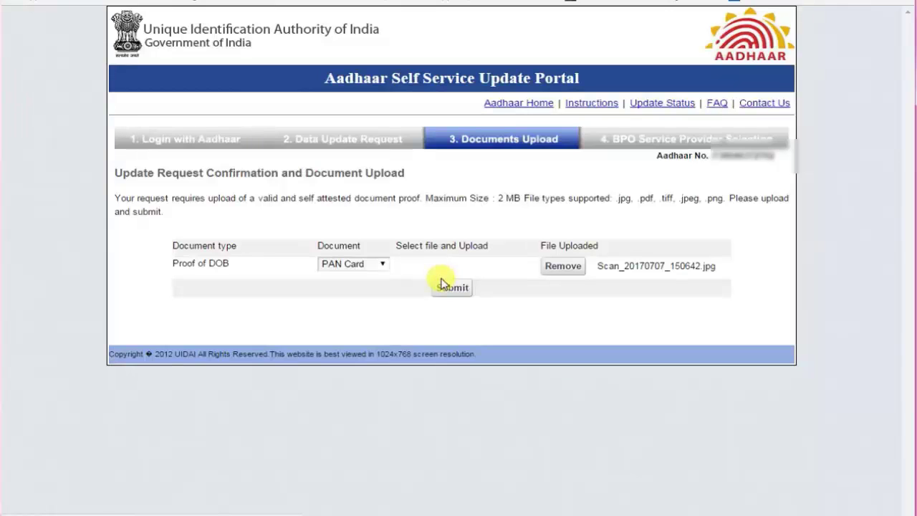
pyautogui.click(451, 288)
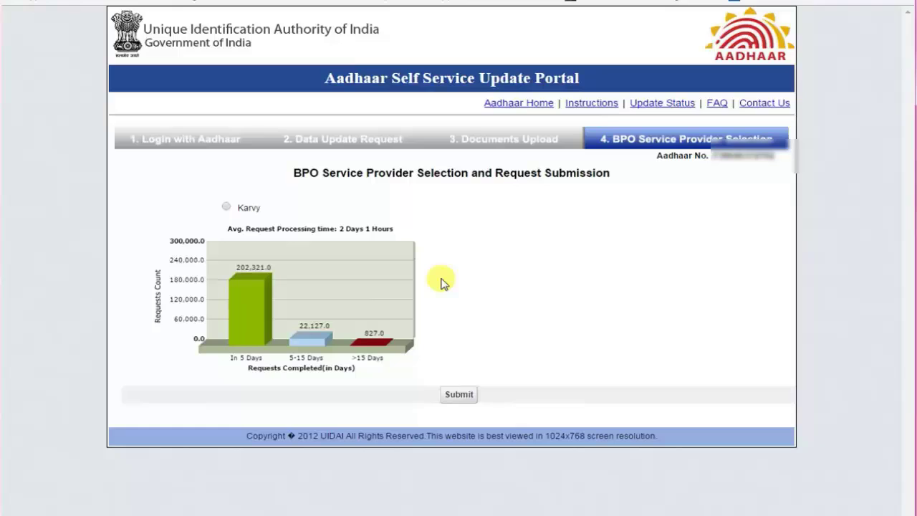
pyautogui.click(226, 207)
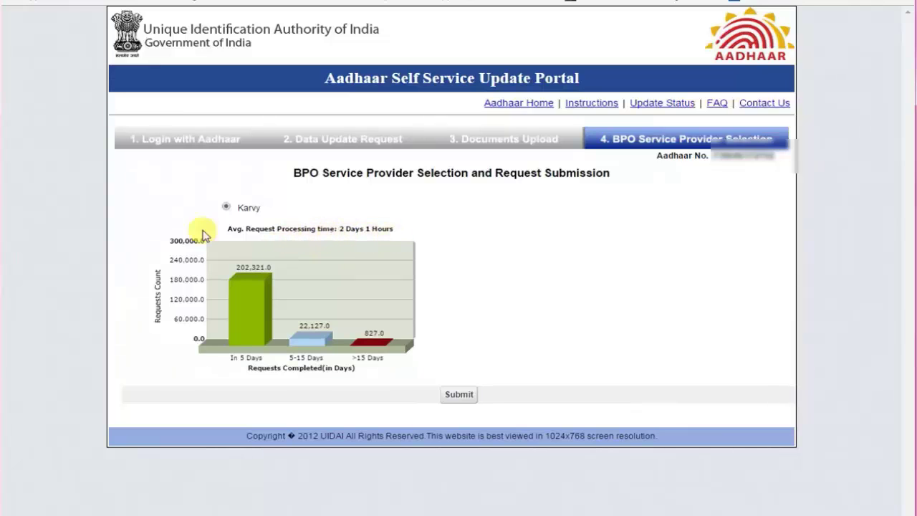
pyautogui.click(460, 396)
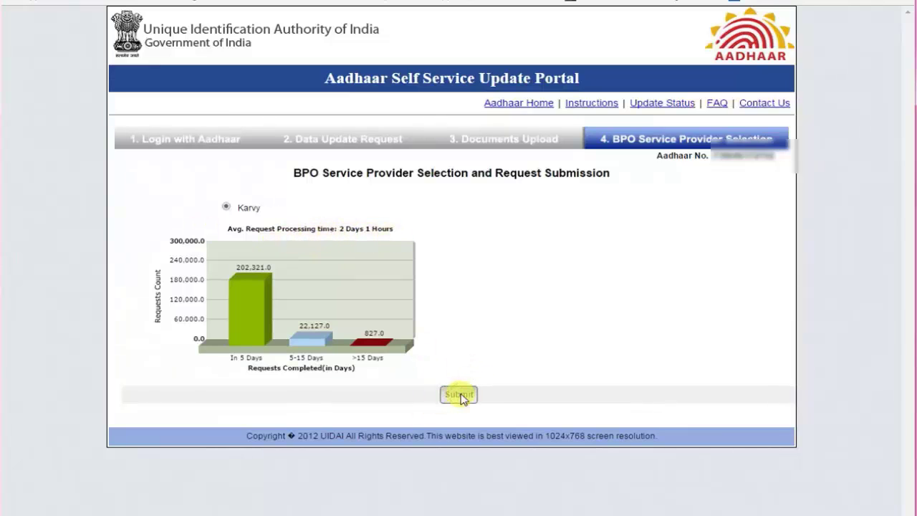